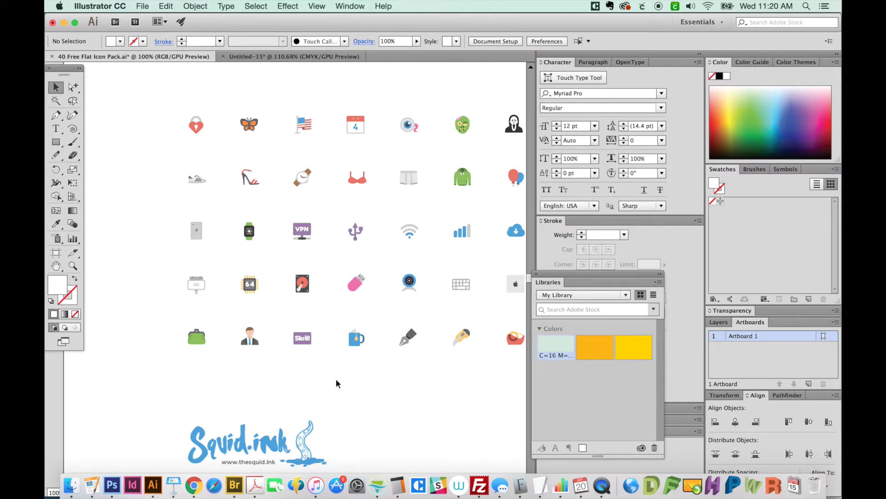
scroll(335, 378, "down", 3)
scroll(336, 379, "right", 3)
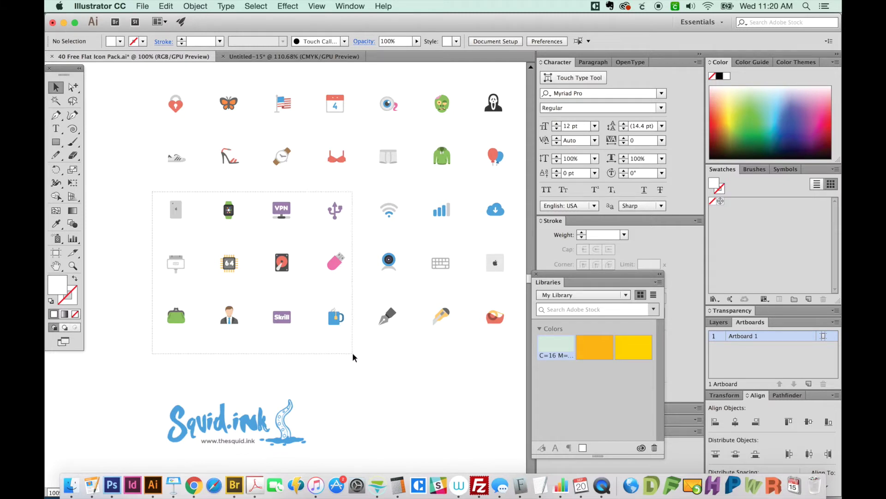
Select the twelve lower-row icons, then switch to the flower photo document.
left_click_drag(275, 336, 355, 351)
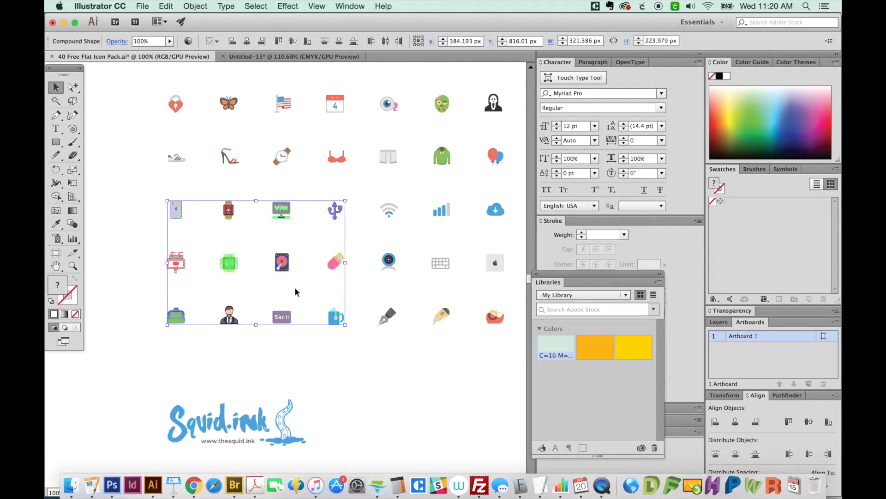
left_click(281, 56)
Zoom out and select the flower and palette image.
left_click_drag(300, 260, 302, 270)
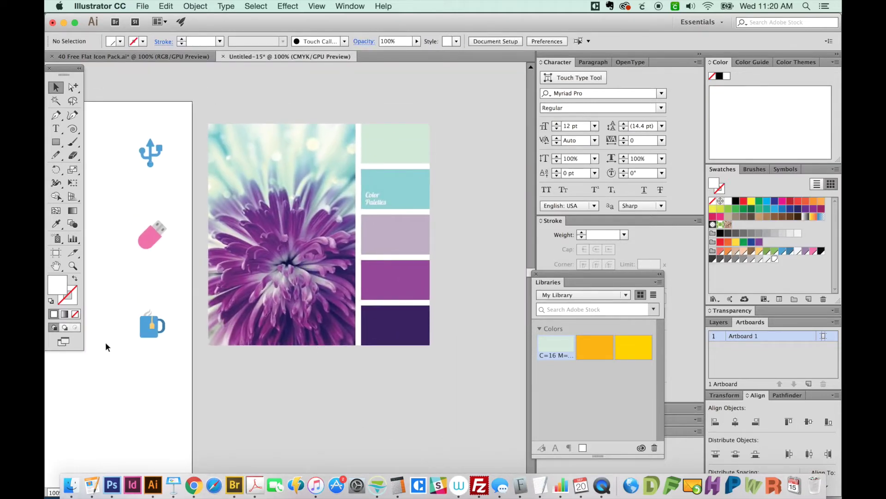
scroll(319, 395, "left", 3)
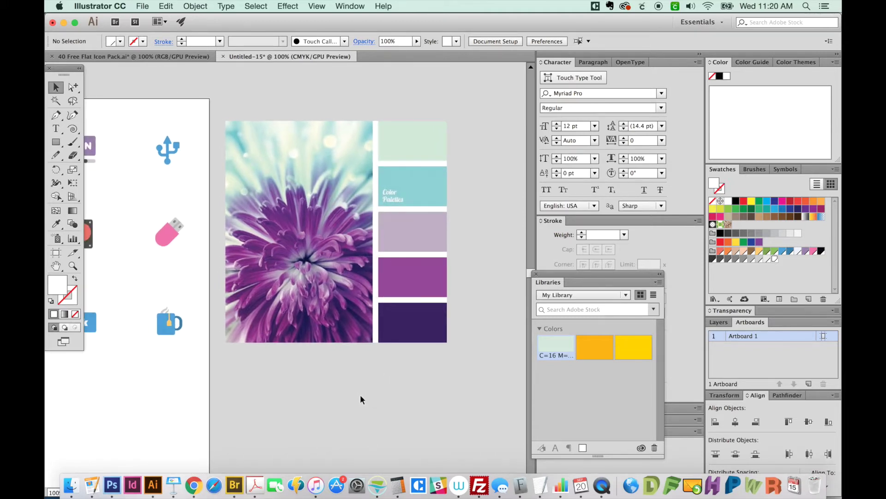
key("super+minus")
left_click_drag(455, 197, 401, 233)
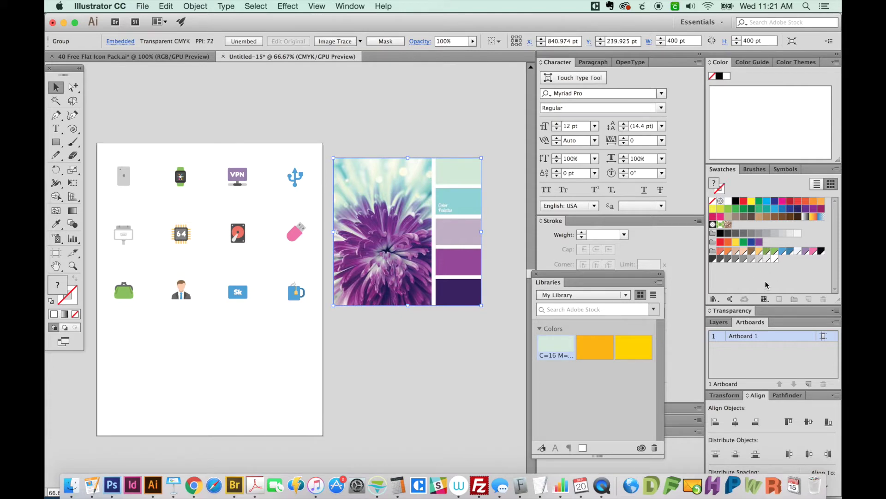
Delete all unused swatches from the Swatches panel, then reselect the flower image.
left_click(835, 171)
left_click(760, 241)
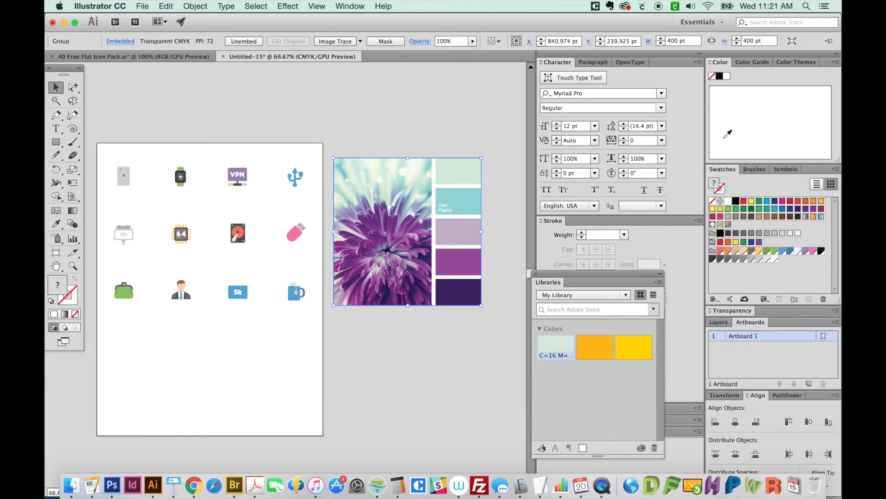
left_click(823, 300)
left_click(482, 264)
left_click(498, 157)
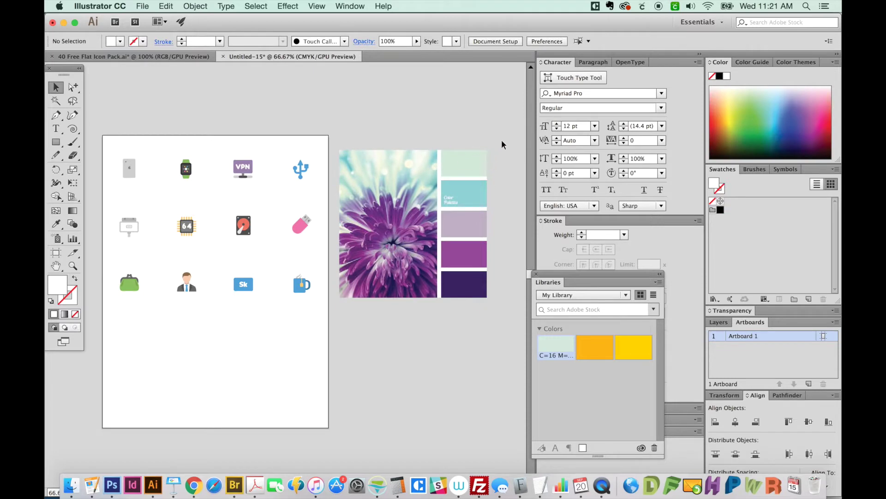
left_click(414, 202)
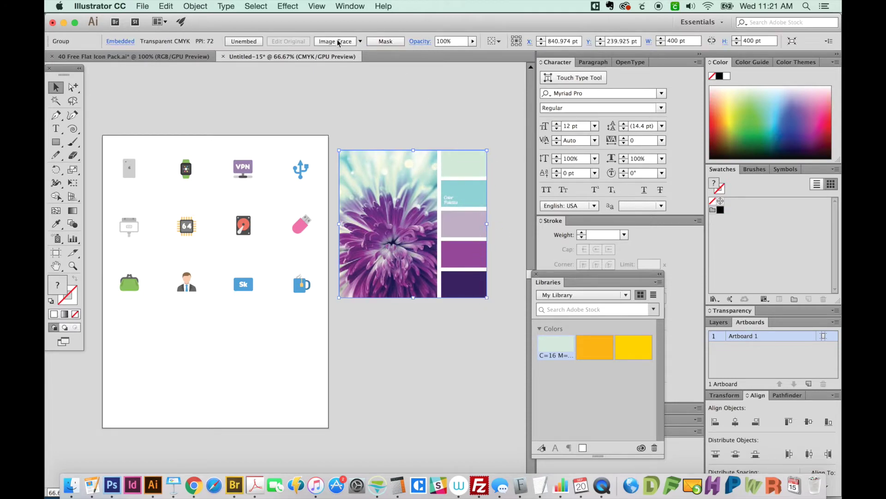
Trace the flower image with the 16 Colors preset and open the Image Trace panel.
left_click(360, 41)
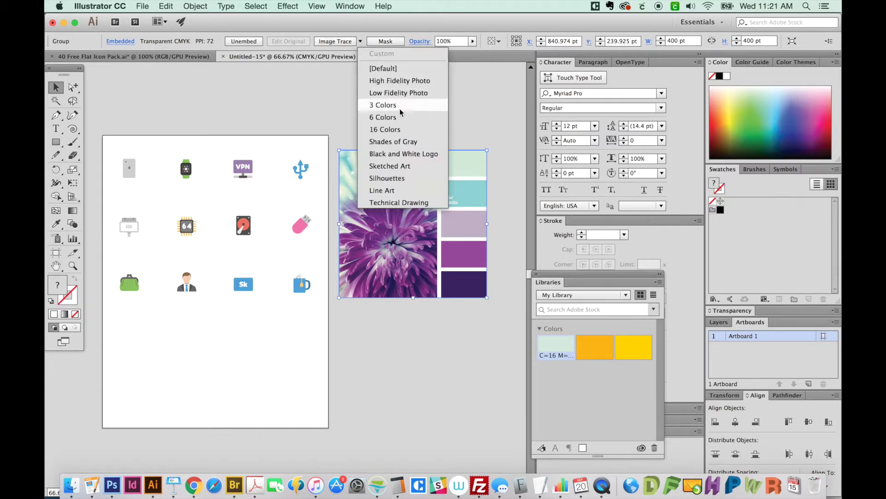
left_click(393, 132)
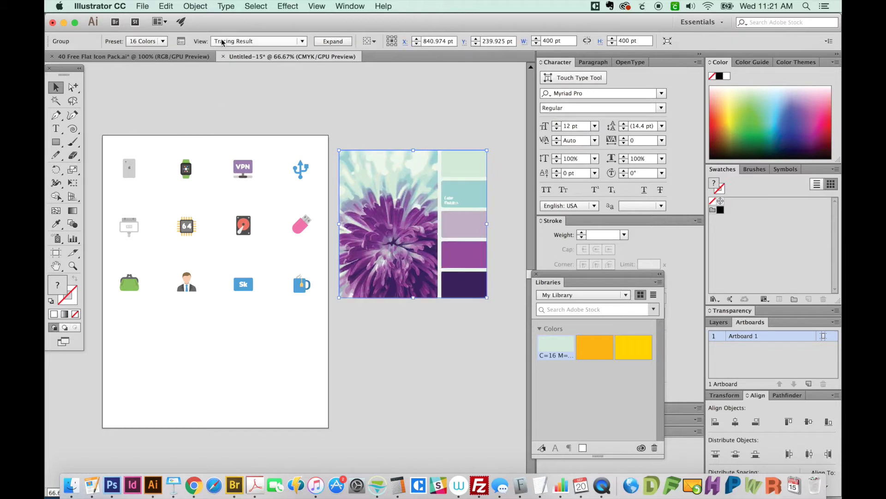
left_click(181, 44)
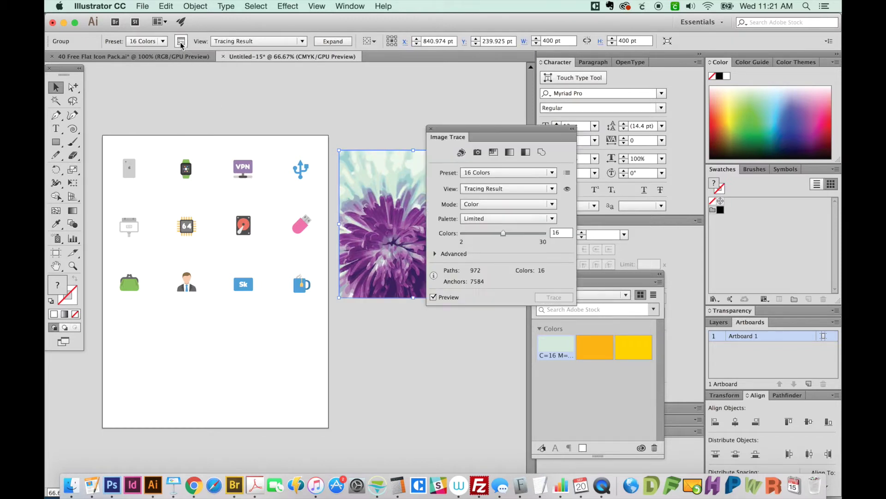
left_click_drag(487, 127, 562, 142)
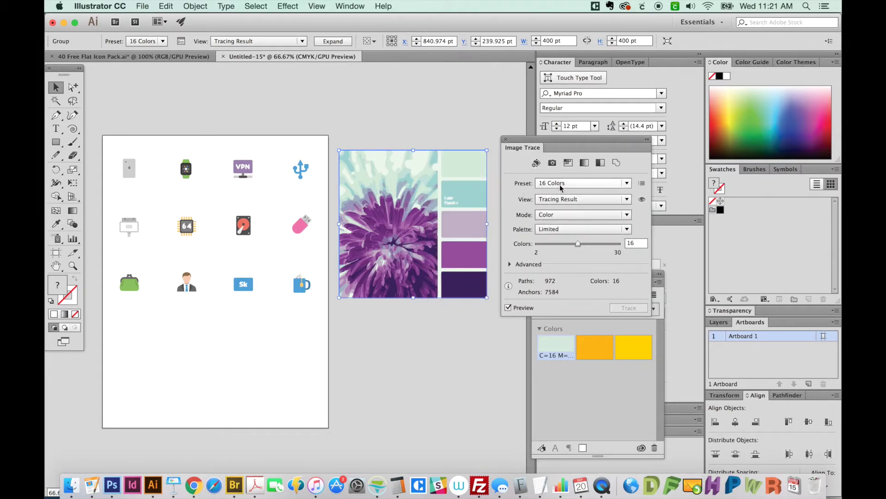
Limit the trace to 10 colours in the Image Trace panel.
left_click(613, 185)
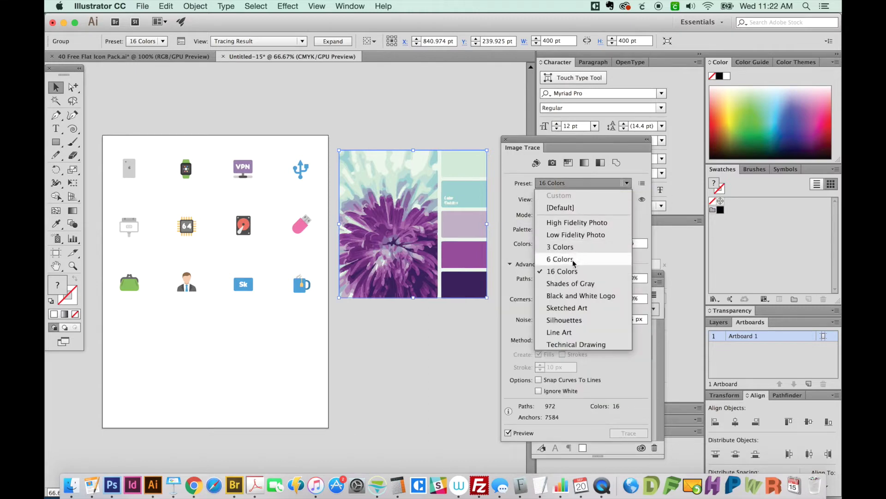
left_click(639, 226)
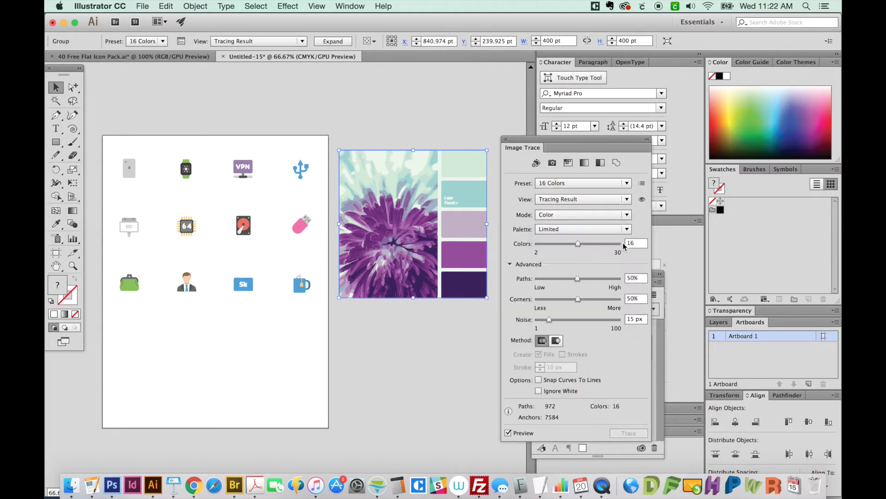
left_click(634, 247)
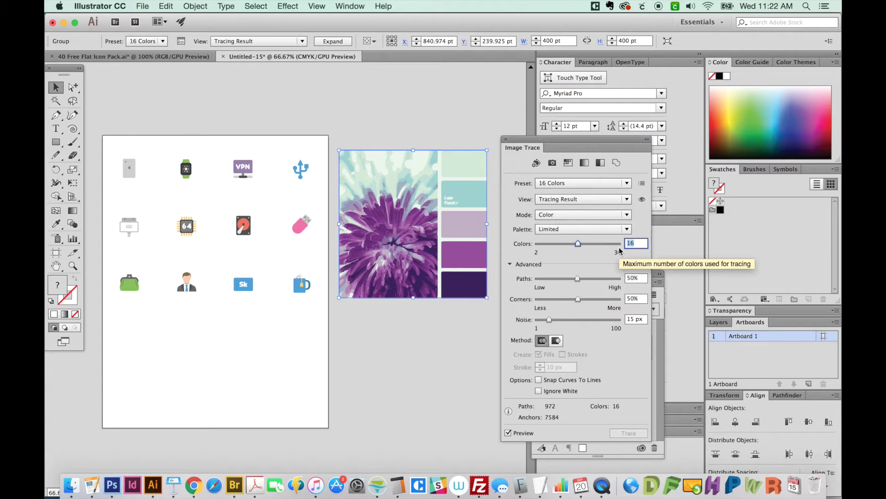
type("10")
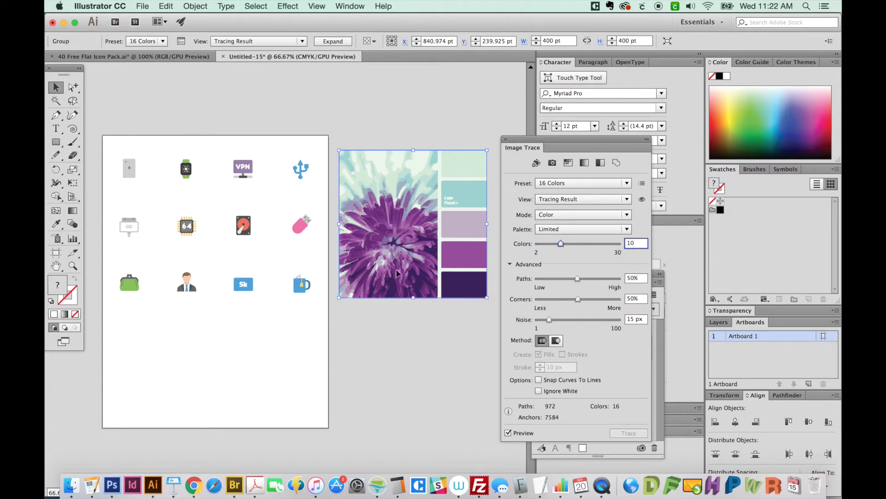
key("Tab")
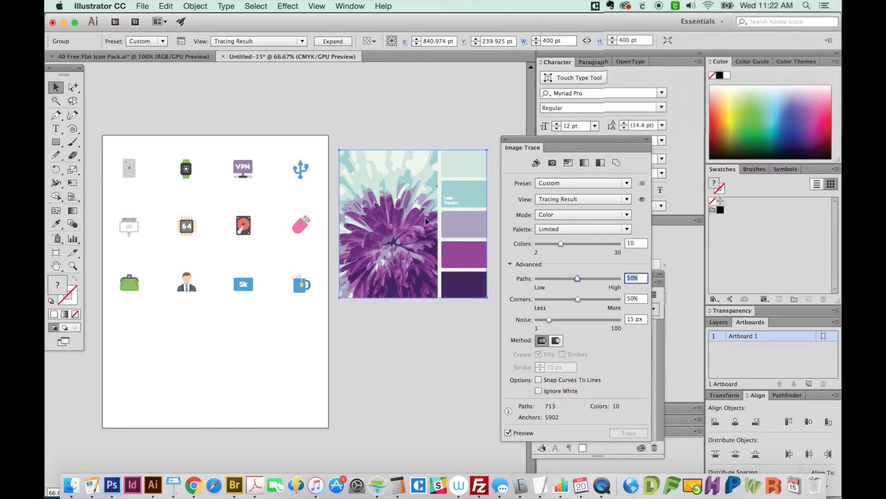
key("ctrl+alt+e")
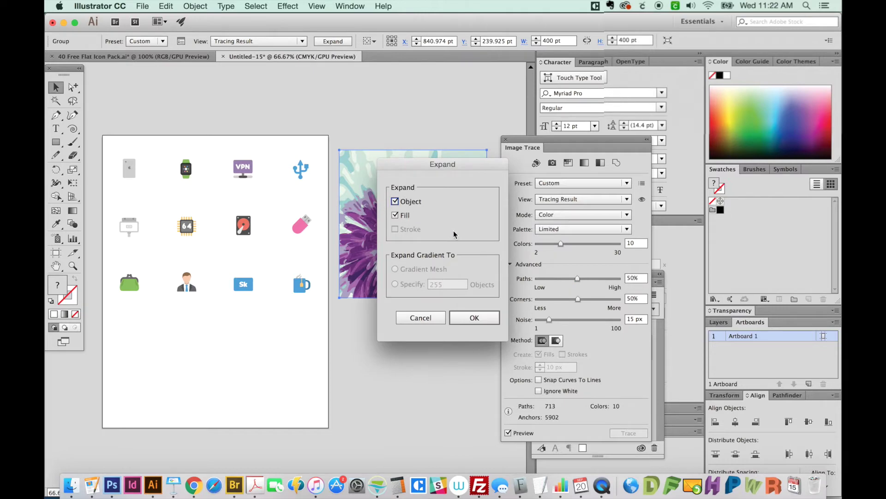
Expand the trace into filled paths and close the Image Trace panel.
key("Return")
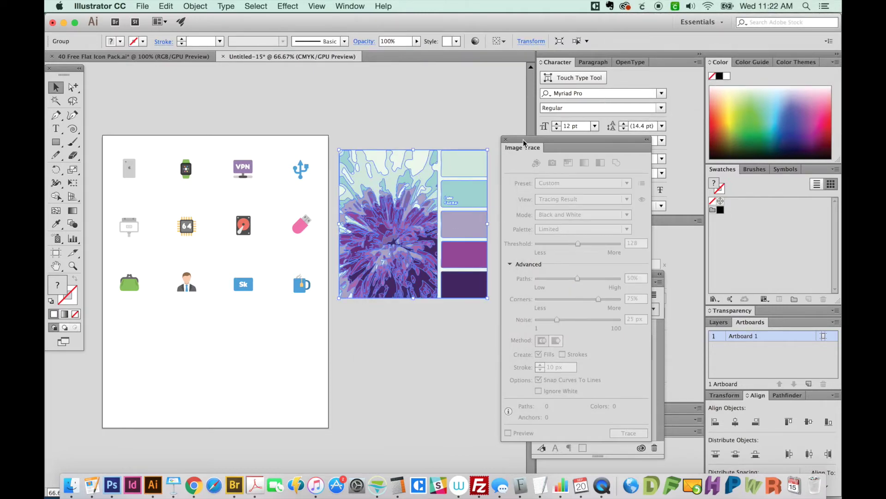
left_click_drag(524, 142, 529, 142)
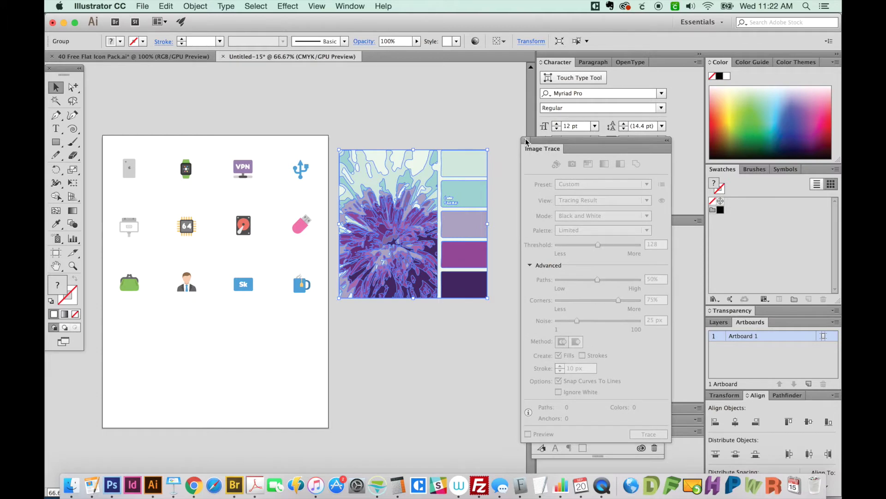
left_click(524, 141)
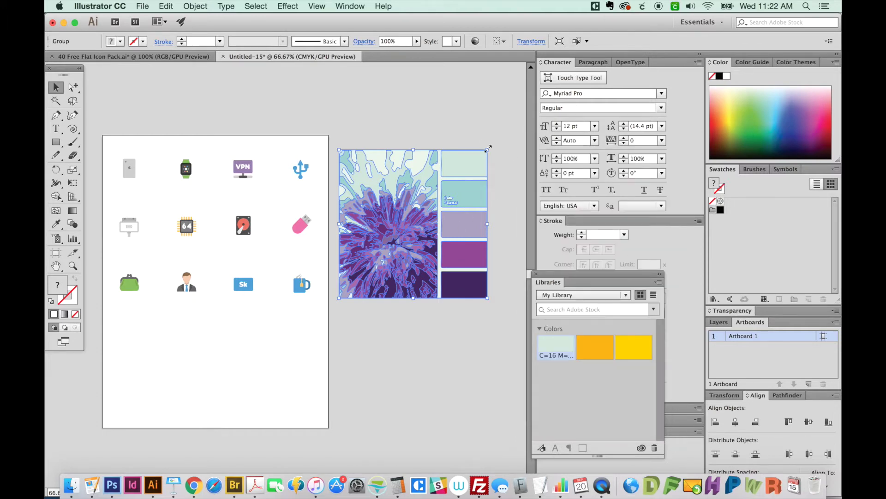
key("Delete")
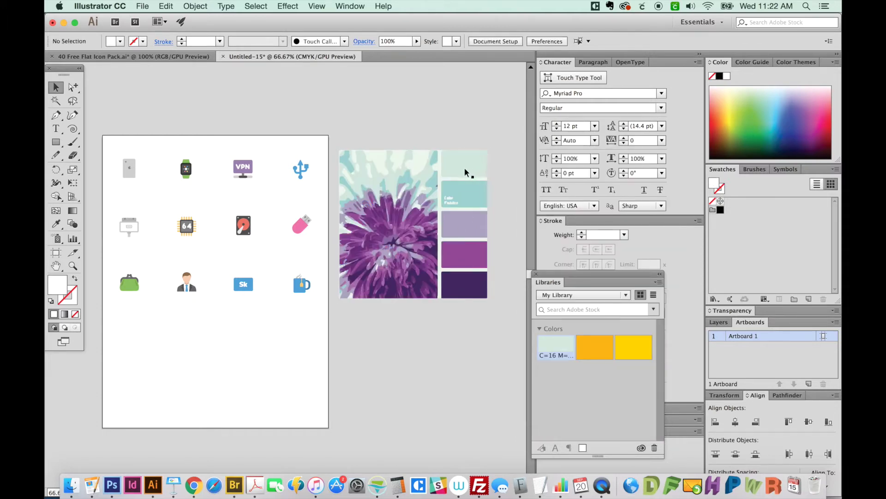
Pick the top light-green rectangle, then select the whole traced flower group.
key("a")
left_click(466, 172)
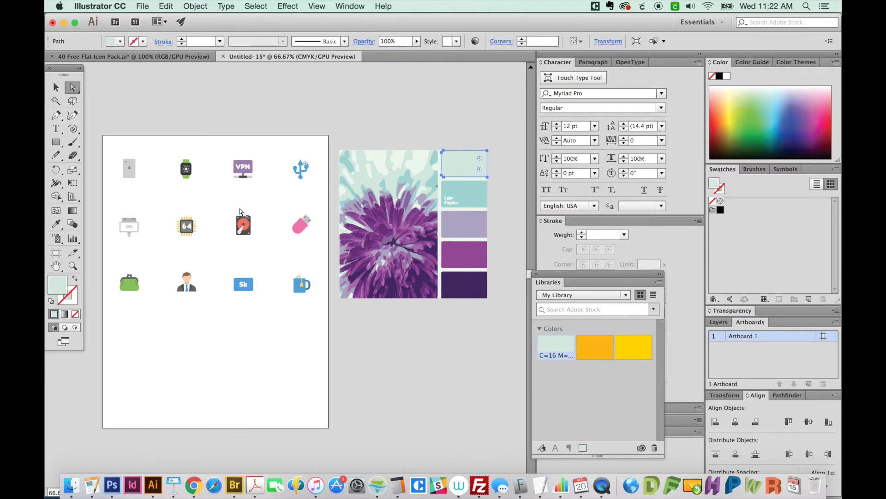
key("v")
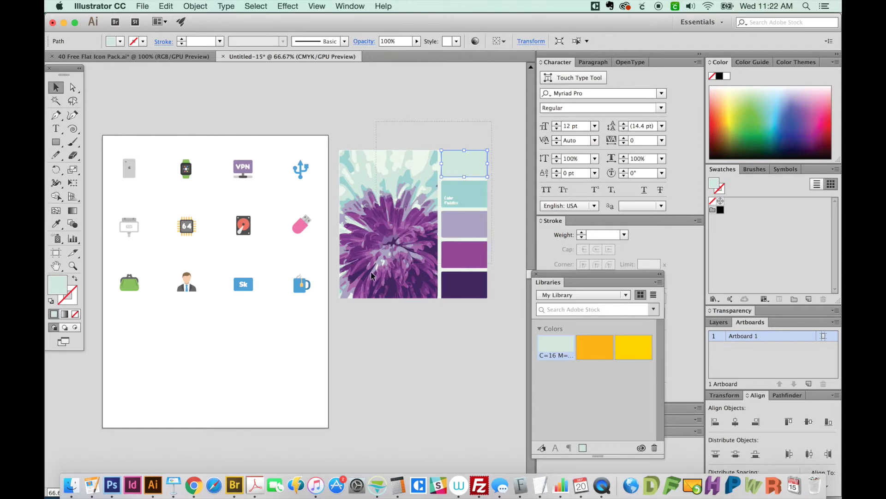
left_click(347, 320)
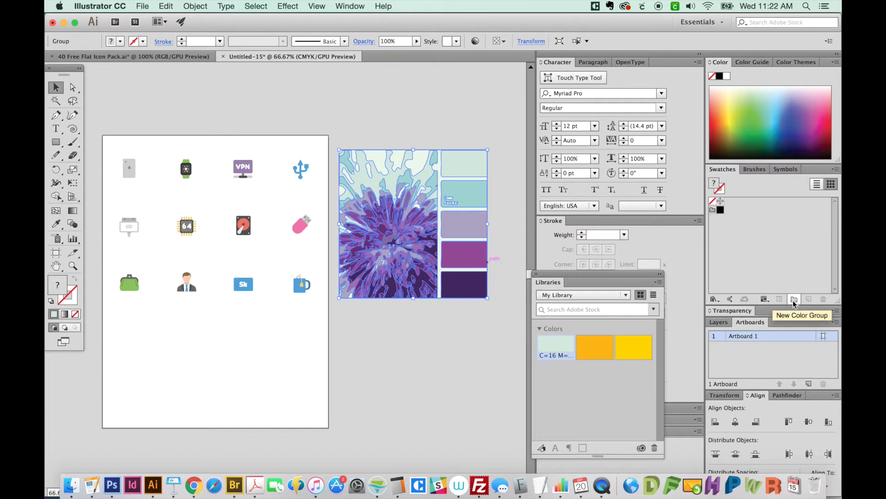
Create a new colour group from the selected traced flower artwork, then deselect it.
left_click(794, 300)
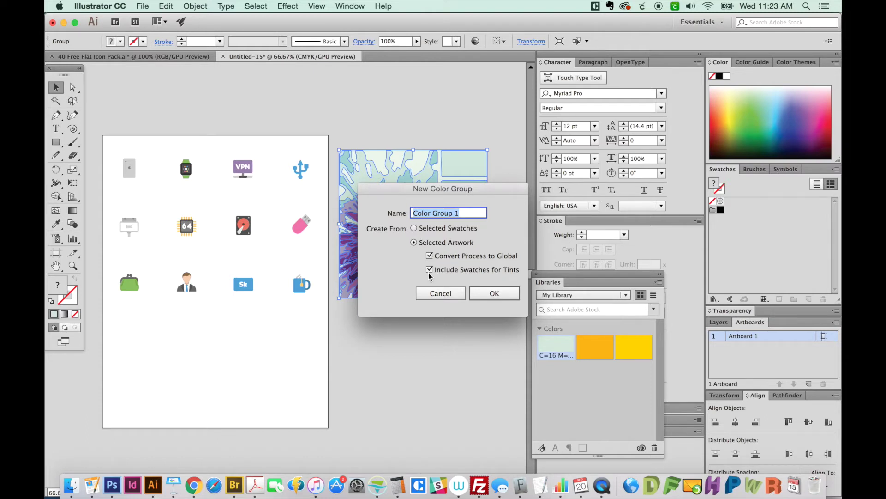
left_click(509, 297)
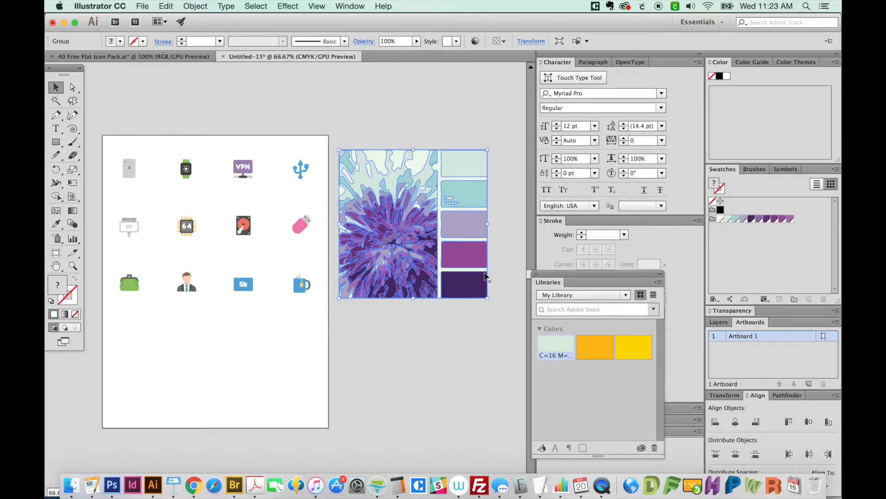
left_click(472, 325)
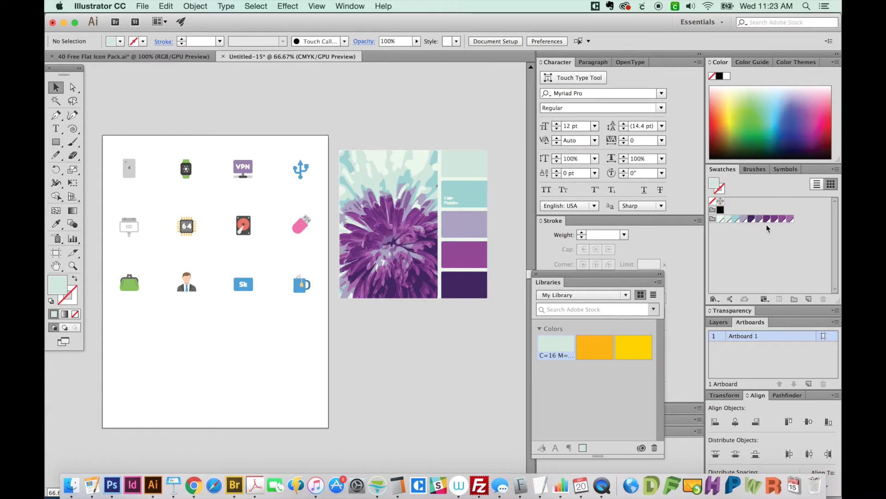
Set the fill to the palette purple, merge the chosen swatches, and select the icon group.
left_click(766, 220)
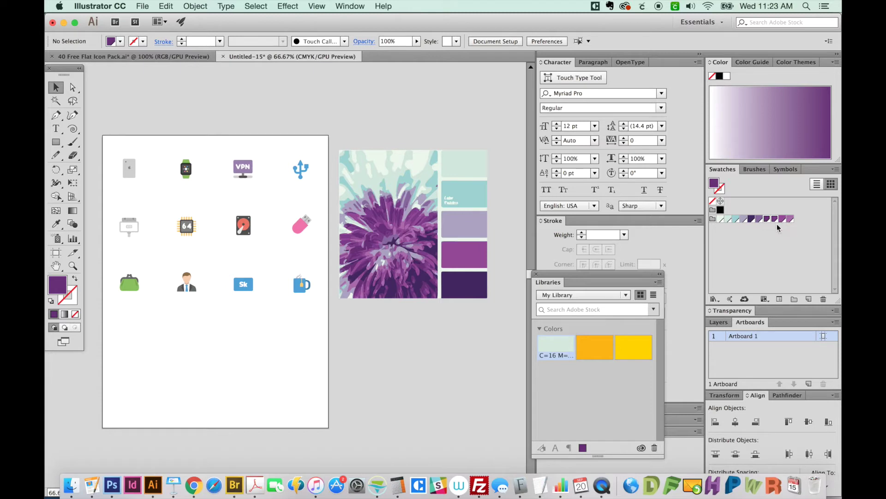
left_click(835, 171)
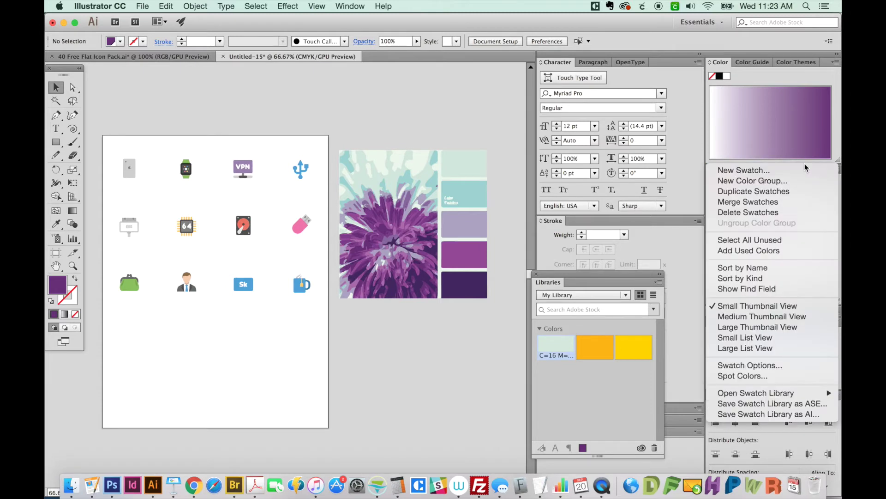
left_click(765, 204)
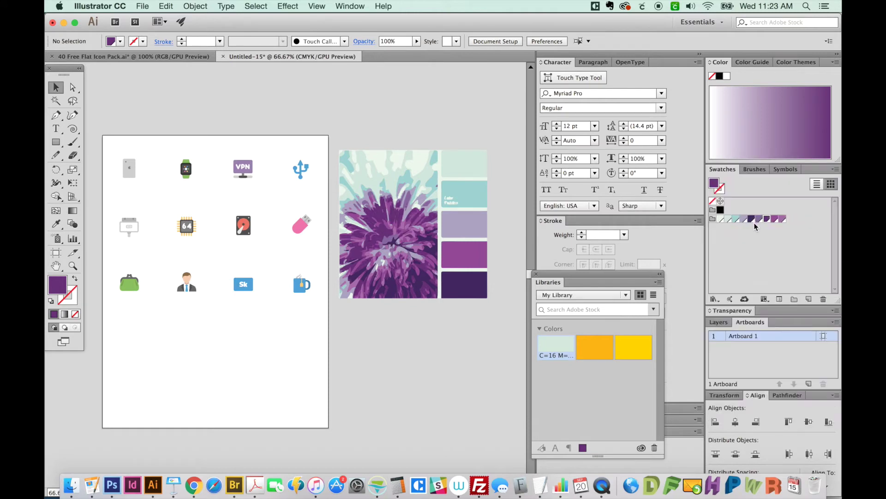
left_click(773, 236)
scroll(381, 340, "left", 2)
scroll(382, 340, "down", 1)
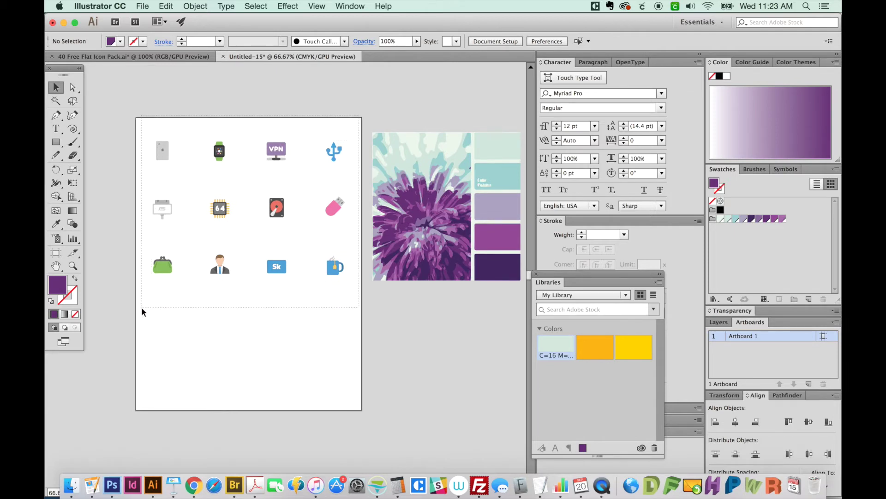
left_click(142, 307)
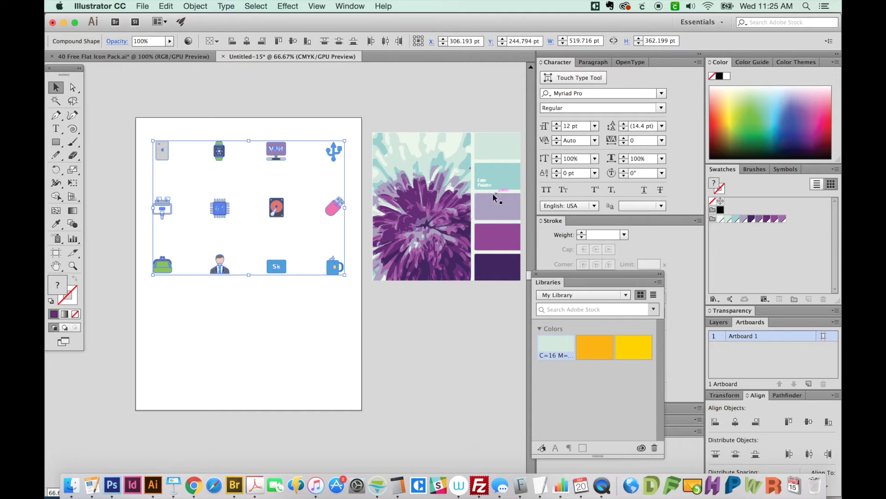
Open Recolor Artwork for the selected icons from the Control bar.
left_click(189, 42)
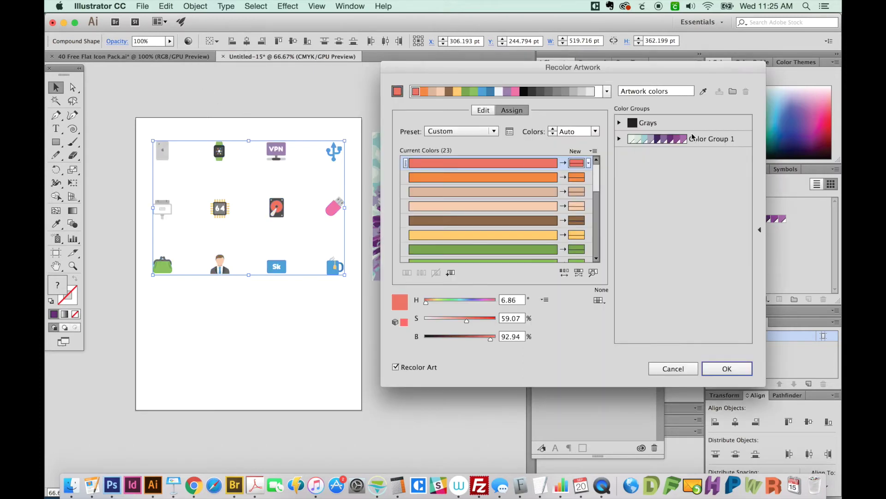
Apply Color Group 1 to the icons in the Recolor Artwork dialog.
left_click(713, 142)
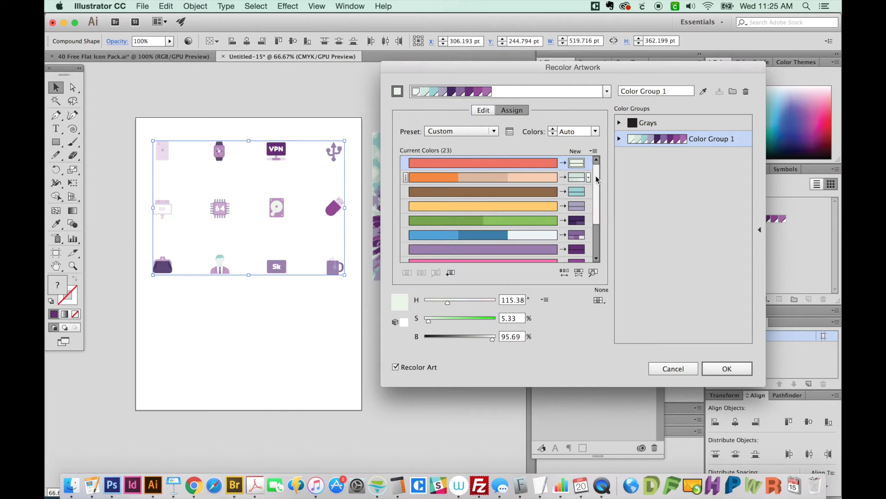
scroll(596, 179, "down", 3)
scroll(596, 191, "up", 3)
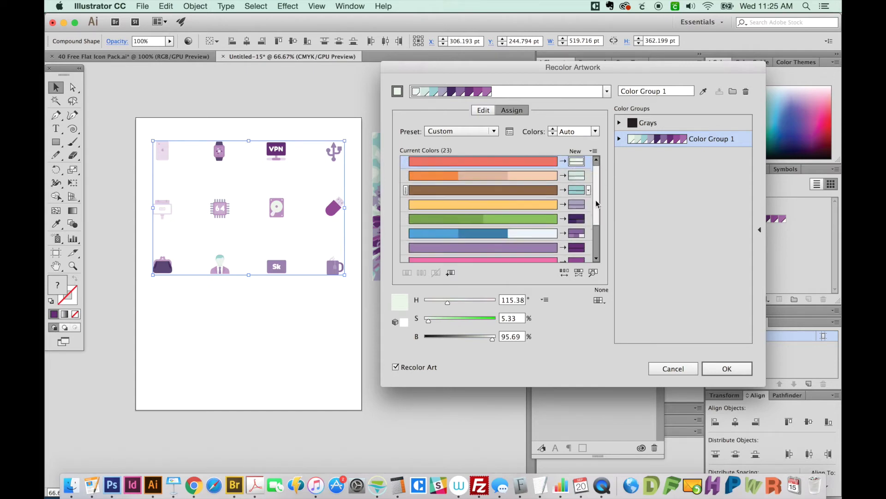
scroll(597, 203, "up", 2)
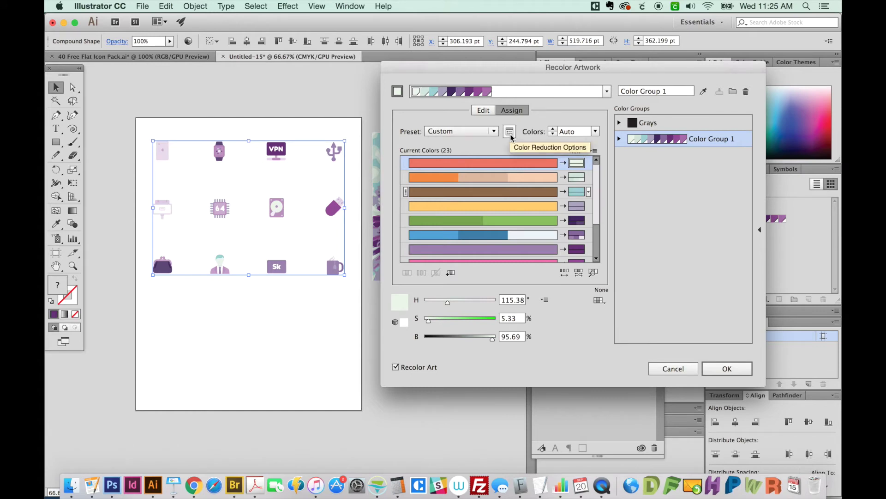
Set the Color Reduction Options sort order to Lightness – light to dark.
left_click(510, 132)
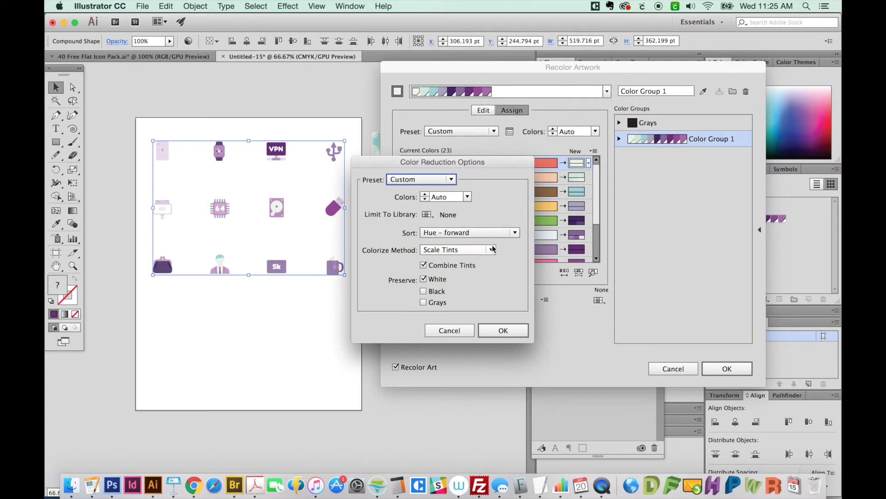
left_click(506, 235)
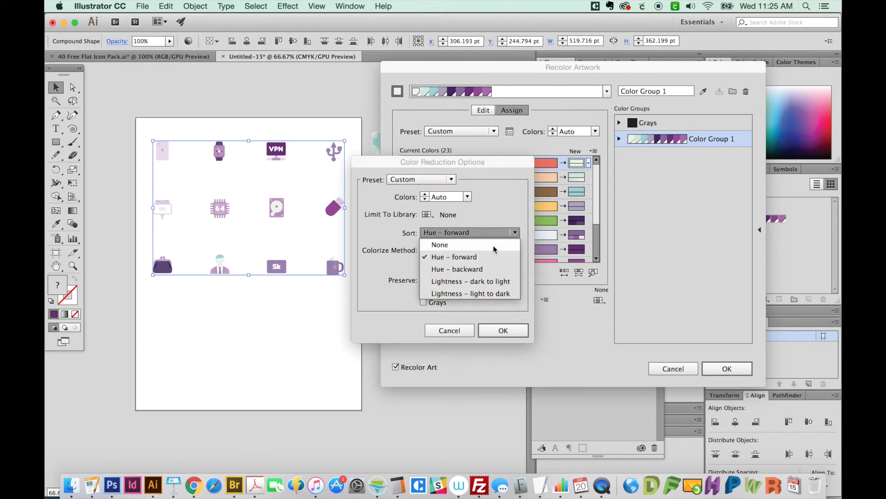
left_click(503, 295)
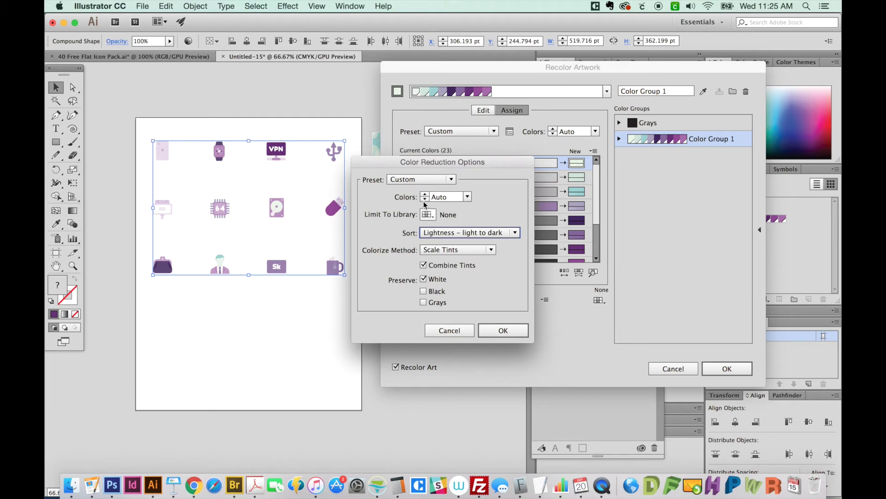
left_click(504, 330)
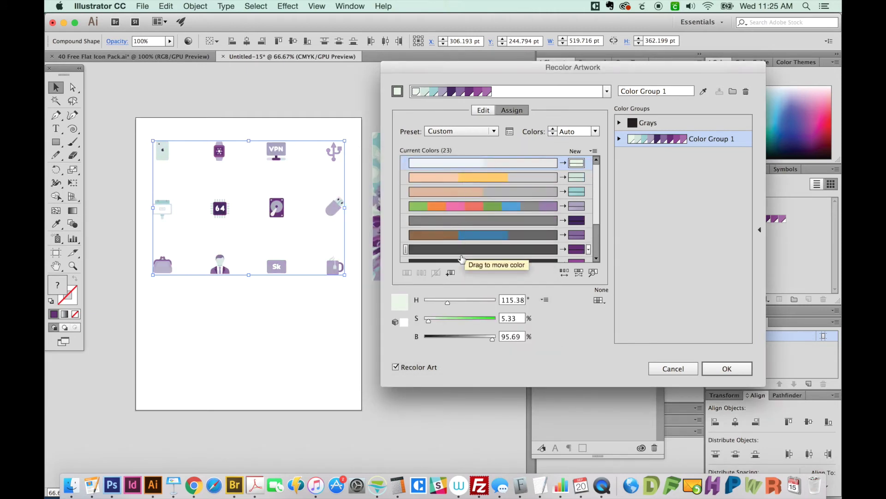
mouse_move(597, 191)
left_mouse_down()
mouse_move(597, 228)
mouse_move(601, 180)
mouse_move(598, 209)
left_mouse_up()
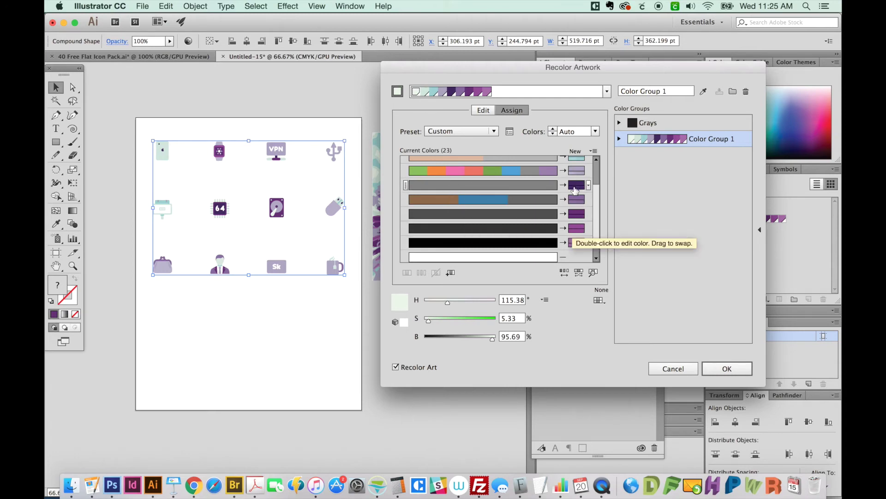
Swap the dark purple with black's assignment, and swap the purples of rows five and six.
left_click_drag(575, 189, 577, 243)
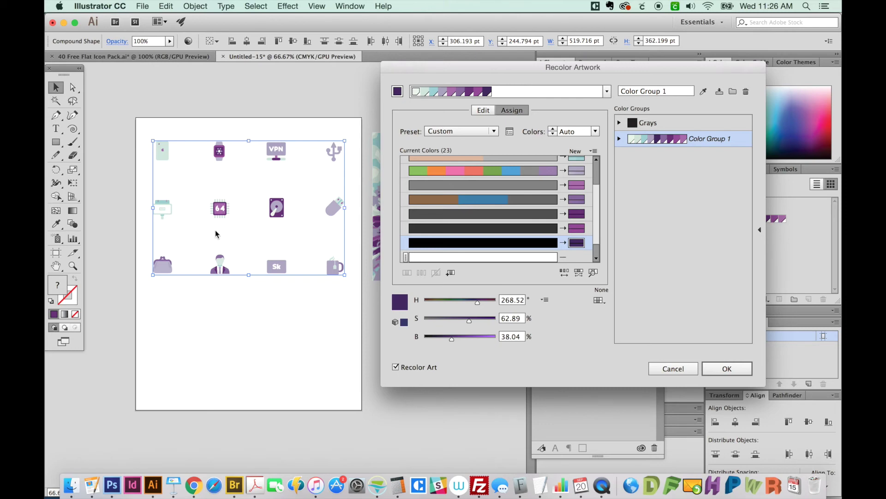
left_click(577, 213)
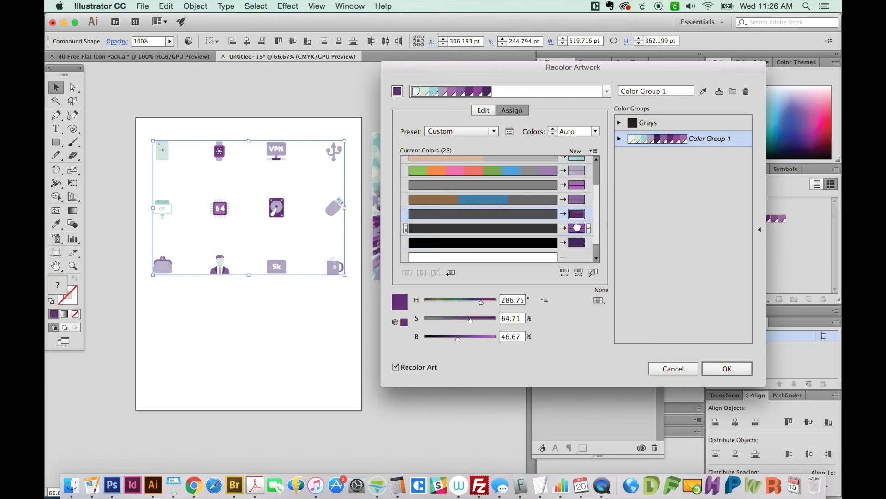
left_click_drag(577, 227, 577, 215)
left_click(587, 229)
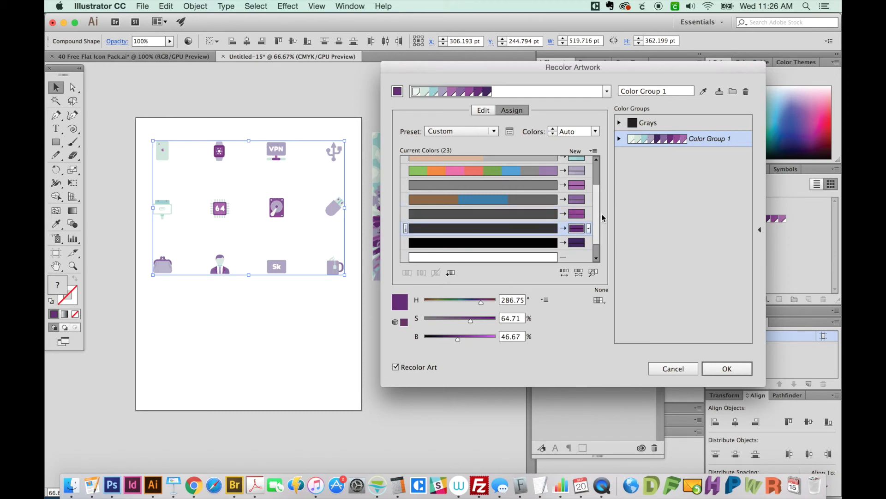
left_click(593, 257)
scroll(596, 197, "up", 3)
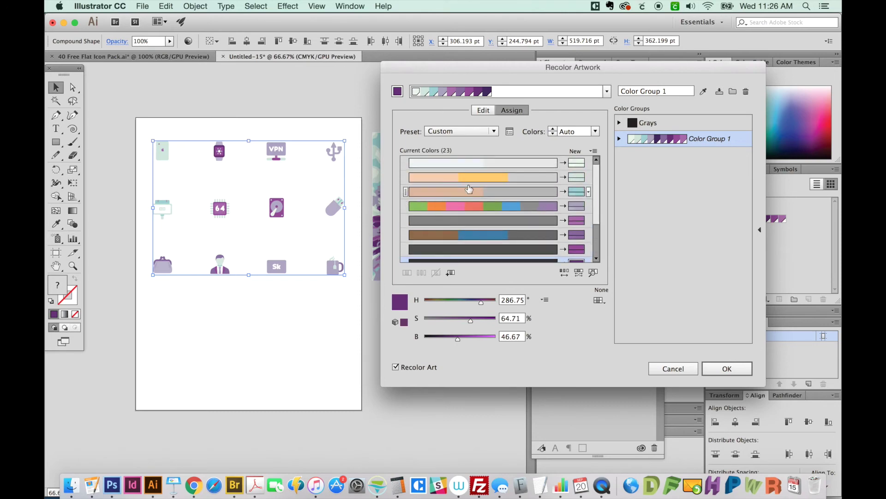
Shift the green colour from the multicoloured row into a gray row, then apply the recolouring.
left_click(416, 210)
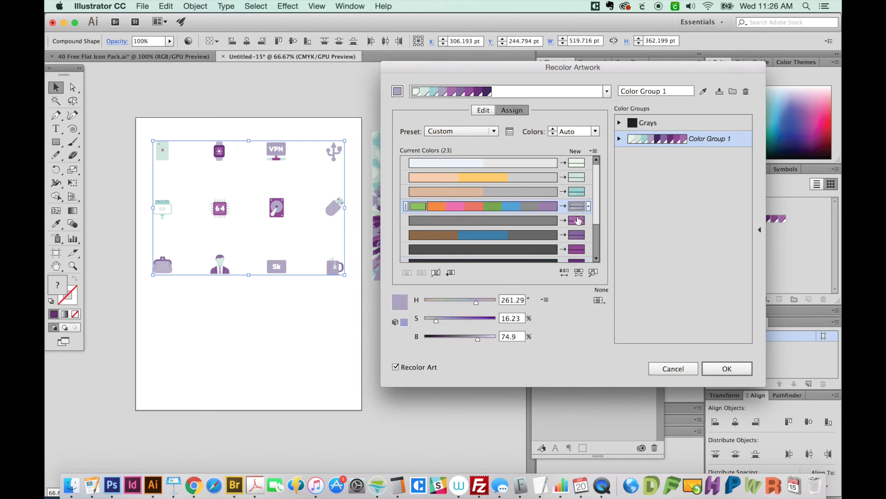
left_click(593, 275)
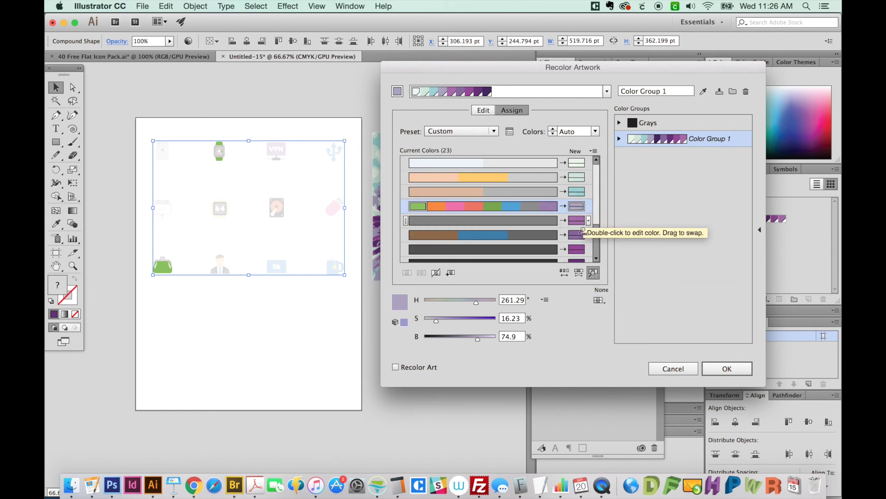
scroll(596, 224, "down", 2)
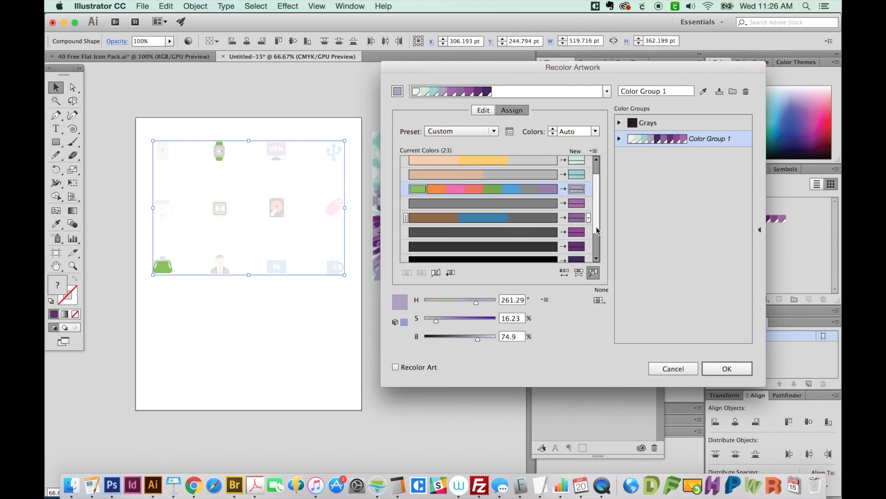
scroll(596, 227, "up", 1)
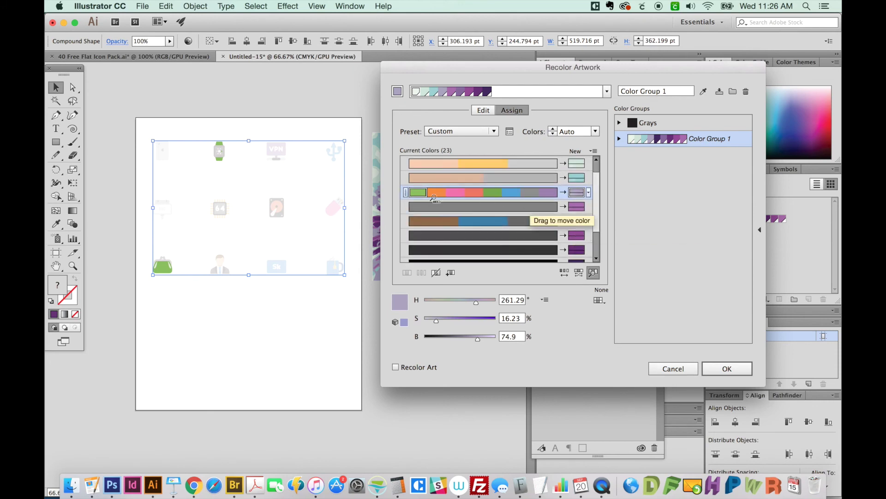
left_click_drag(417, 192, 545, 237)
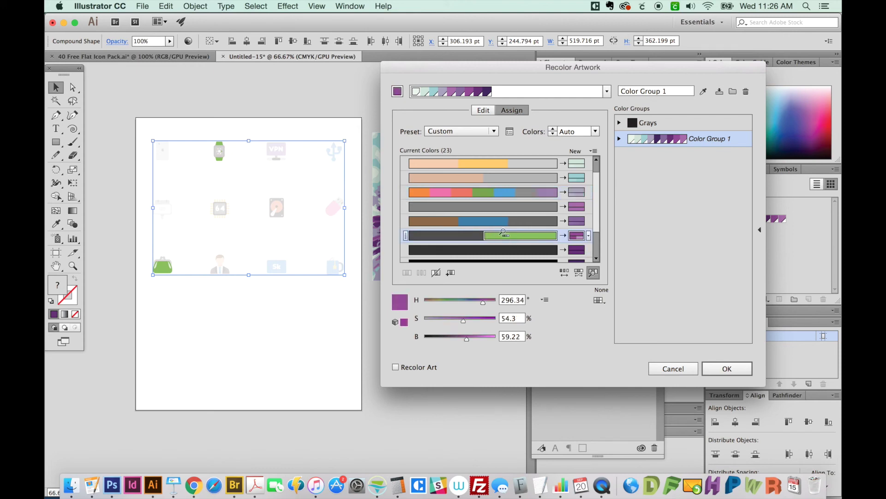
left_click(593, 272)
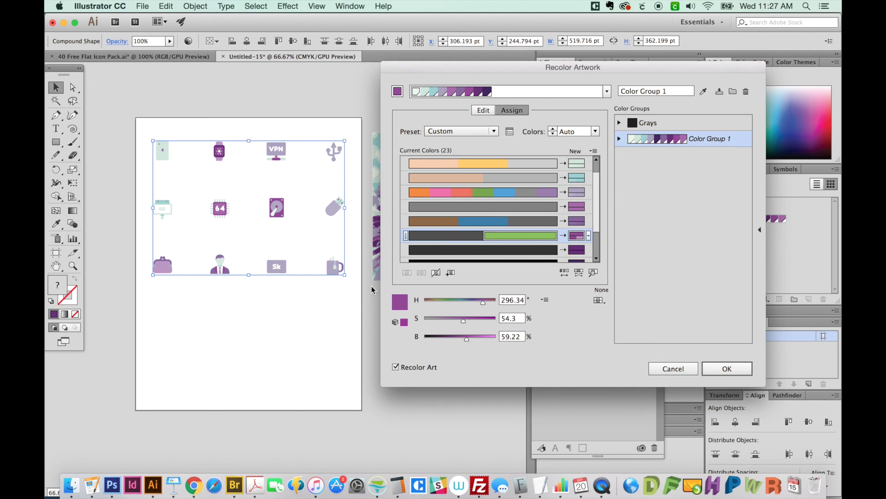
mouse_move(573, 66)
left_mouse_down()
mouse_move(562, 84)
mouse_move(544, 85)
left_mouse_up()
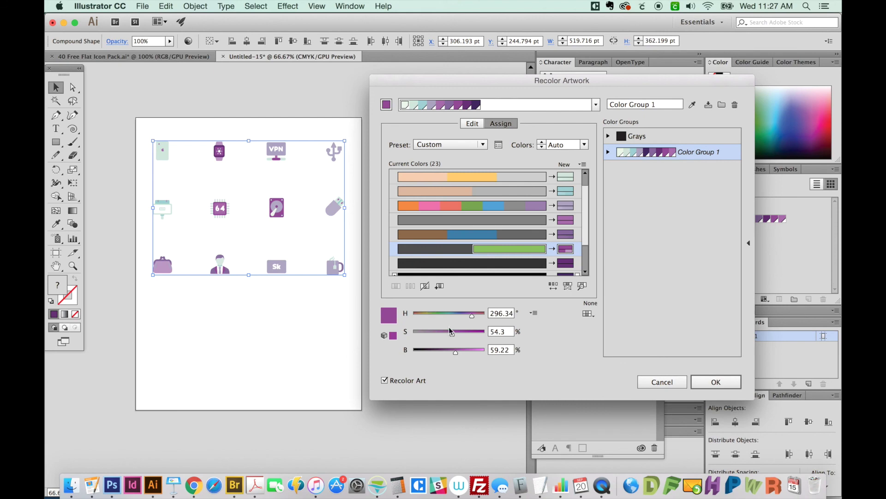
left_click(725, 387)
Answer the save-changes prompt for Color Group 1 to finish recolouring.
left_click(653, 257)
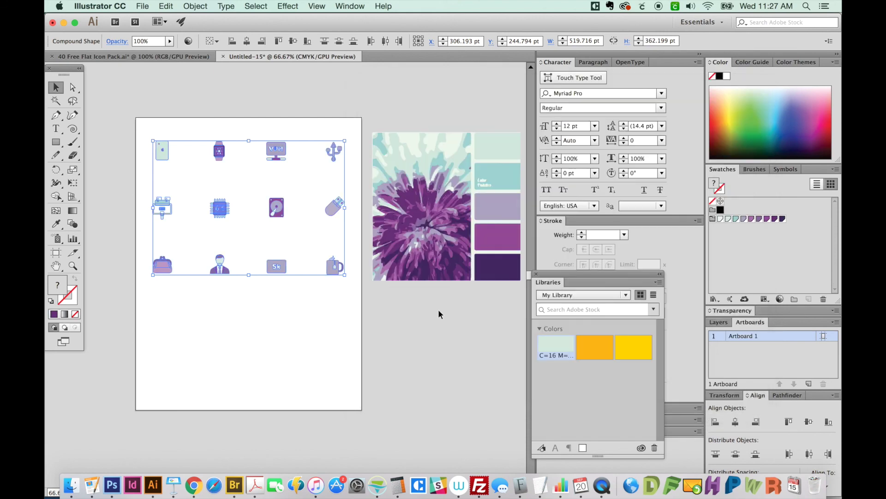